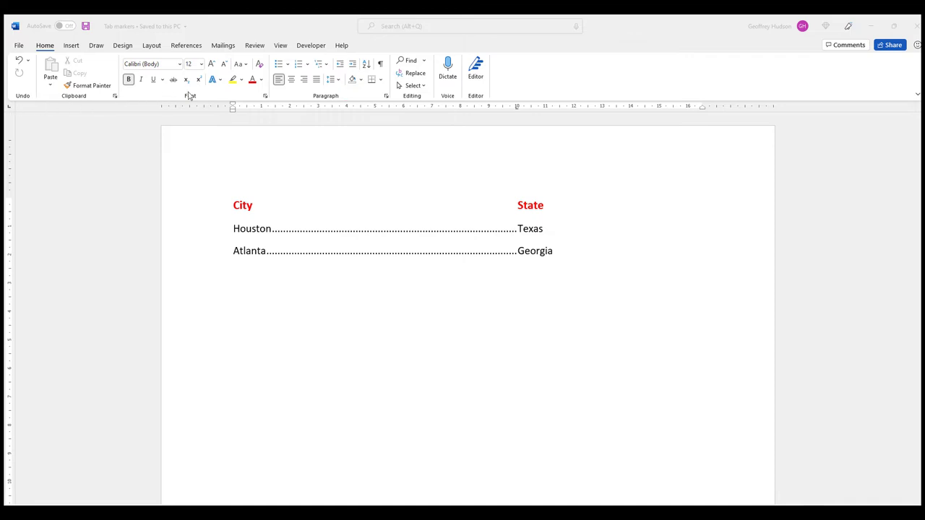
{"action": "left_click", "coordinate": [280, 45]}
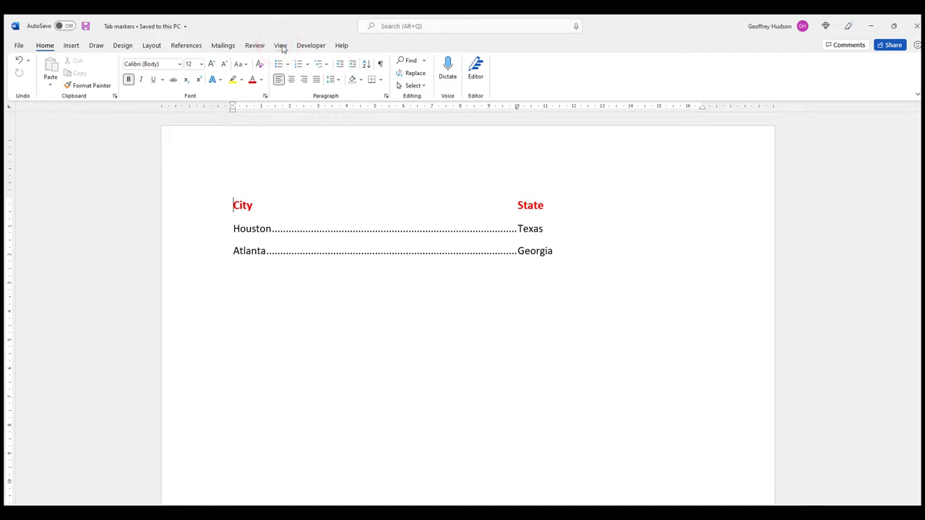
{"action": "left_click", "coordinate": [280, 46]}
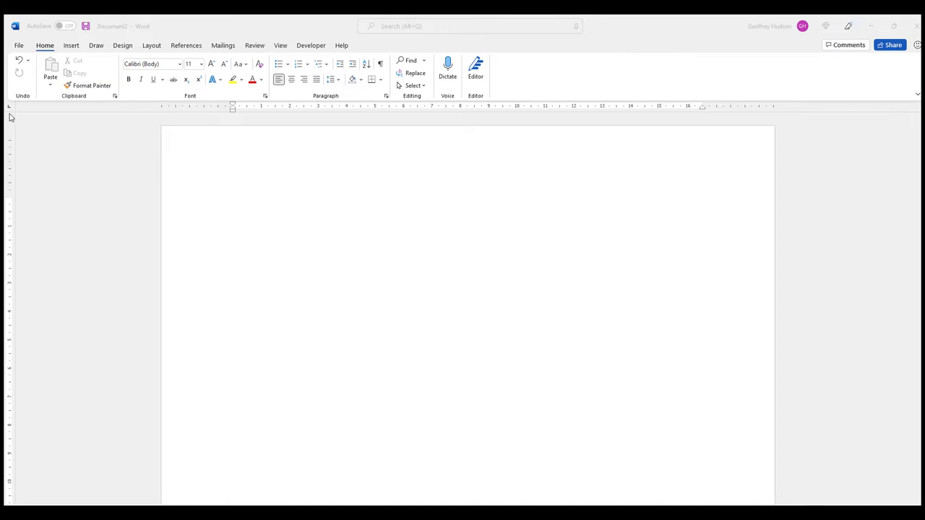
Step: Set a left tab stop at 10 cm and enter three first-name rows with the numbers 32, 25 and 43 aligned to it
{"action": "left_click", "coordinate": [9, 118]}
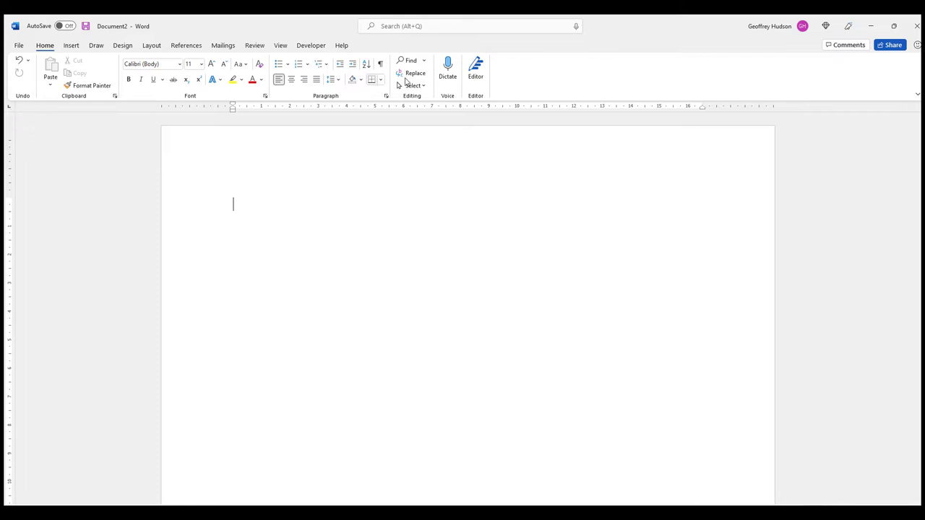
{"action": "left_click", "coordinate": [517, 110]}
{"action": "type", "text": "Bill"}
{"action": "type", "text": "32"}
{"action": "key", "text": "Return"}
{"action": "type", "text": "Mary\t25"}
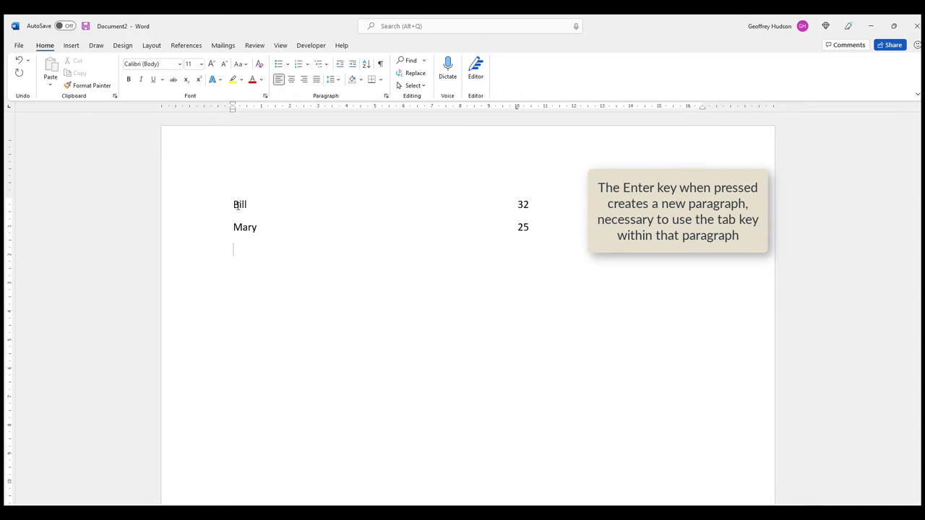
{"action": "key", "text": "Return"}
{"action": "type", "text": "Tom\t43"}
{"action": "key", "text": "Return"}
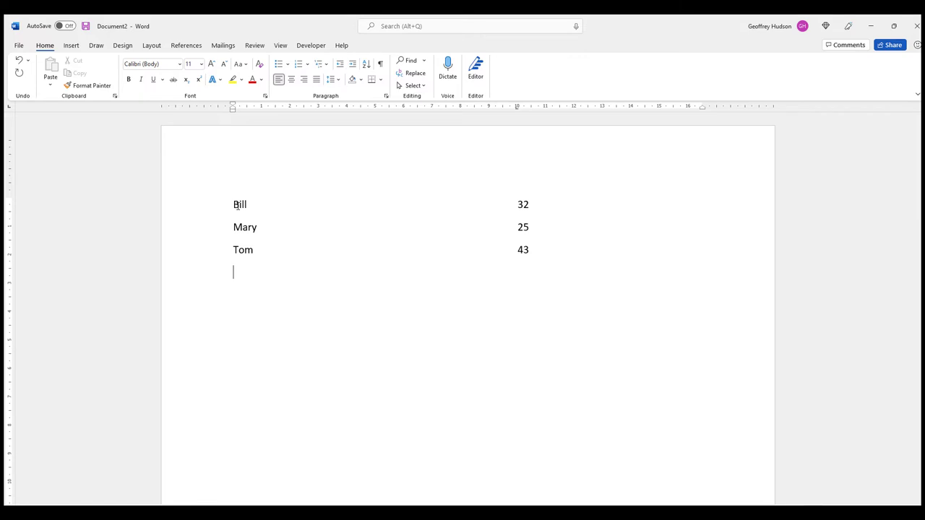
Step: Set a right tab stop at 5 cm for the empty fourth row and enter a first name with 34 aligned to it
{"action": "left_click", "coordinate": [9, 109]}
{"action": "left_click", "coordinate": [9, 108]}
{"action": "left_click", "coordinate": [376, 109]}
{"action": "type", "text": "Harry"}
{"action": "key", "text": "Tab"}
{"action": "type", "text": "34"}
Step: Add a fifth first-name row, skipping the 5 cm tab stop and entering 21 at the 10 cm stop
{"action": "key", "text": "Return"}
{"action": "key", "text": "Tab"}
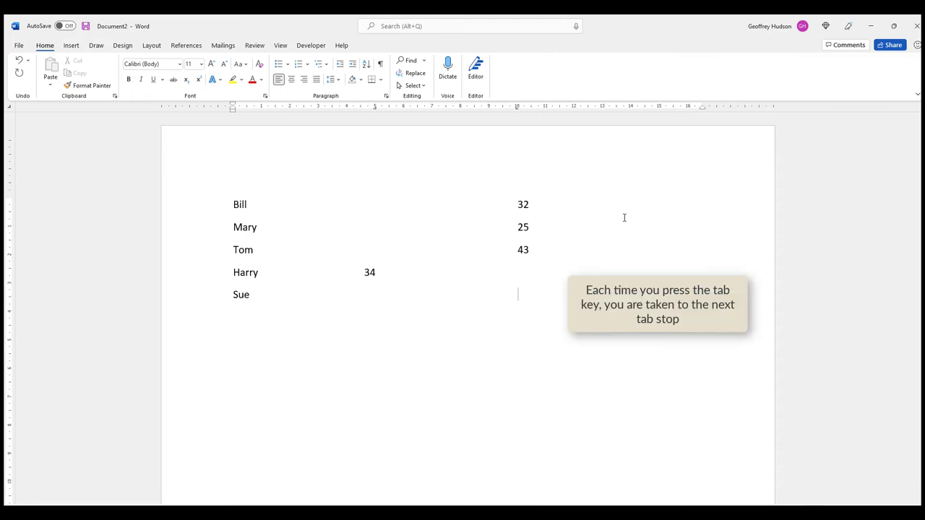
{"action": "type", "text": "21"}
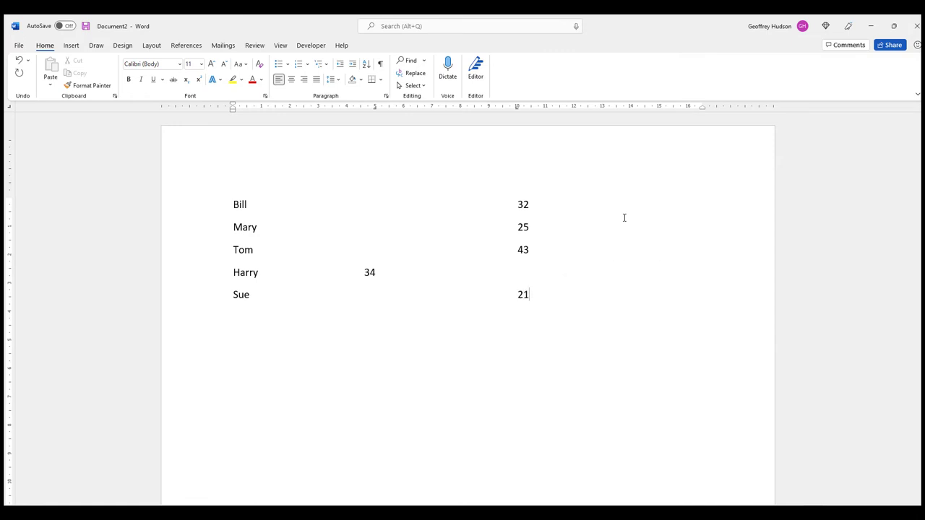
{"action": "key", "text": "Return"}
Step: Below the Fruit and Price headings, enter the rows Apples 2.45 and Oranges 12.35, with prices aligned at the 6 cm decimal tab stop
{"action": "left_click", "coordinate": [9, 110]}
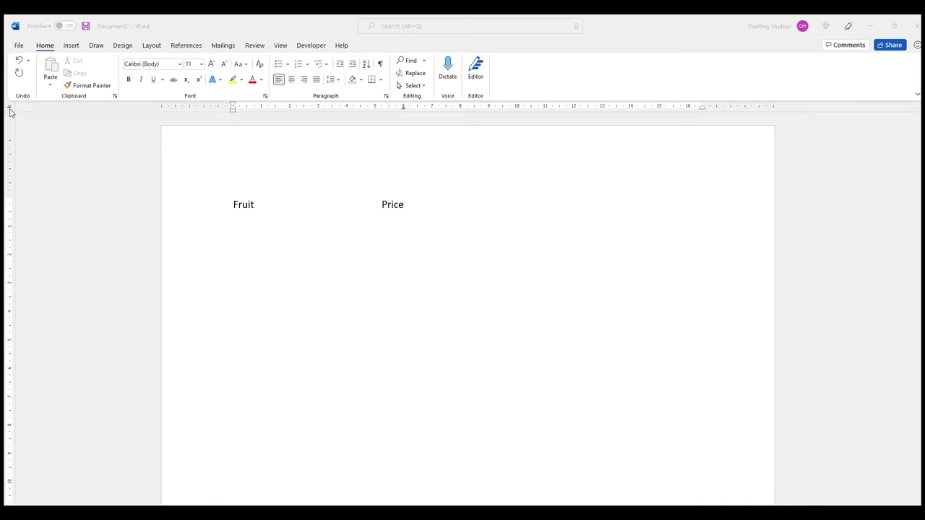
{"action": "left_click", "coordinate": [9, 108]}
{"action": "left_click", "coordinate": [10, 110]}
{"action": "left_click", "coordinate": [409, 205]}
{"action": "key", "text": "Return"}
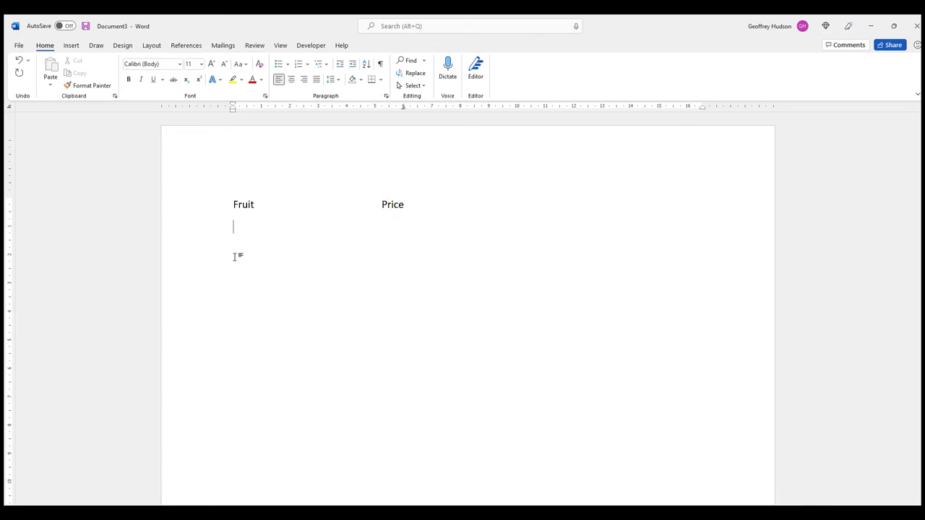
{"action": "type", "text": "Apples"}
{"action": "type", "text": "2.45"}
{"action": "key", "text": "Return"}
{"action": "type", "text": "Oranges\t12.35"}
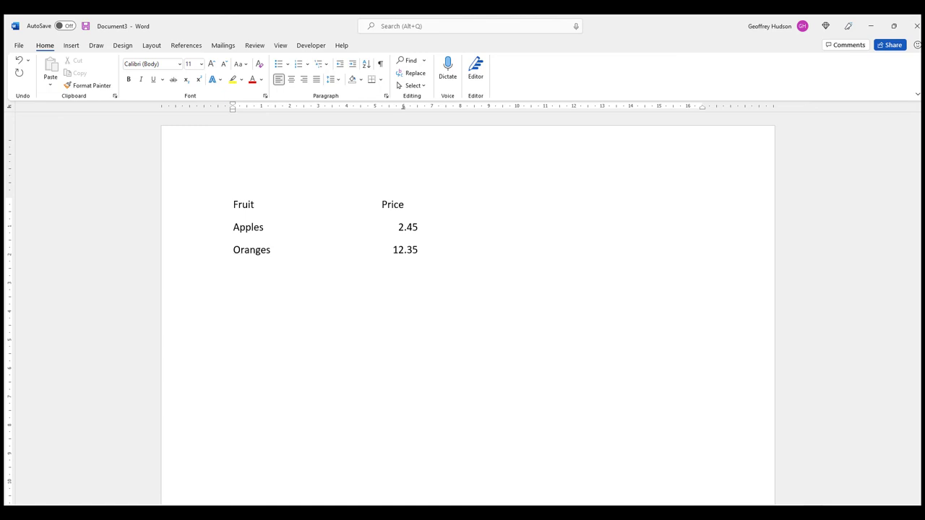
Step: Check the alignment of the prices against the 6 cm decimal tab marker and cycle through the remaining ruler tab types
{"action": "left_click", "coordinate": [403, 107]}
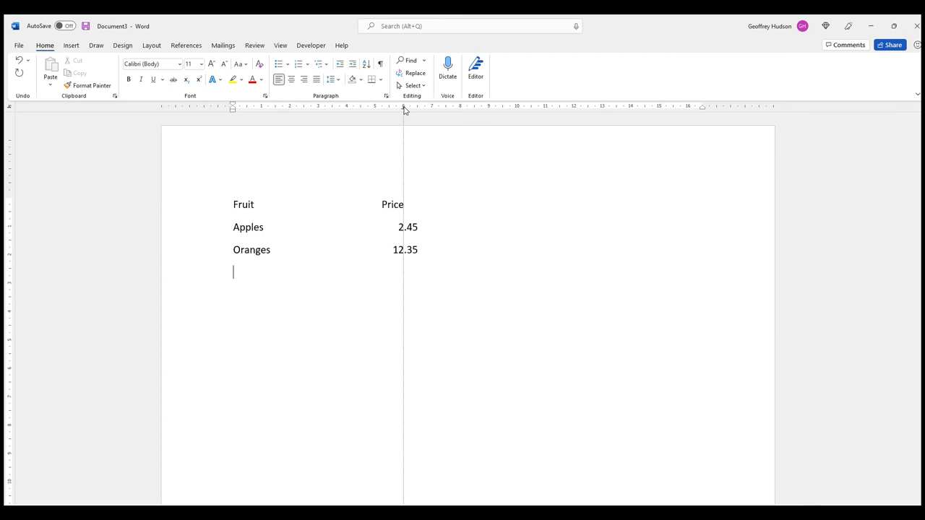
{"action": "left_click_drag", "start_coordinate": [404, 109], "coordinate": [404, 109]}
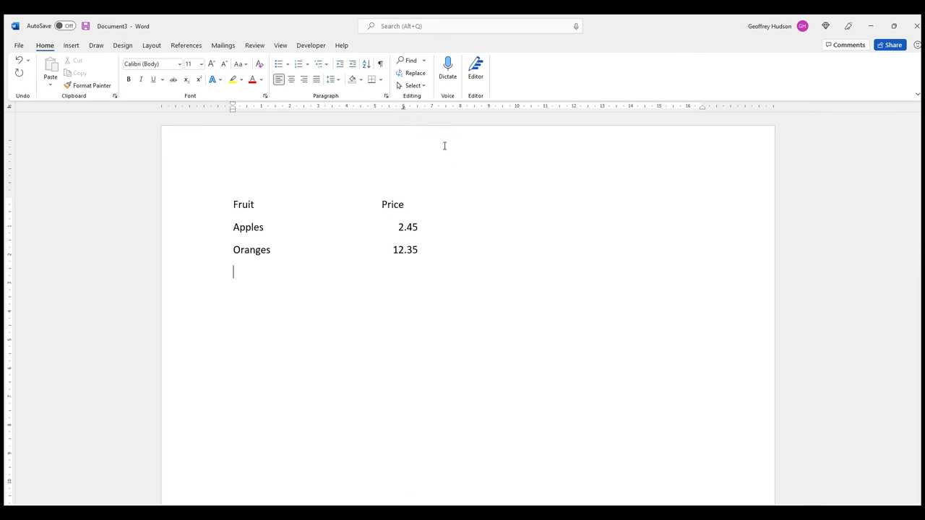
{"action": "left_click", "coordinate": [9, 109]}
{"action": "left_click", "coordinate": [10, 108]}
{"action": "left_click", "coordinate": [9, 108]}
{"action": "left_click", "coordinate": [9, 108]}
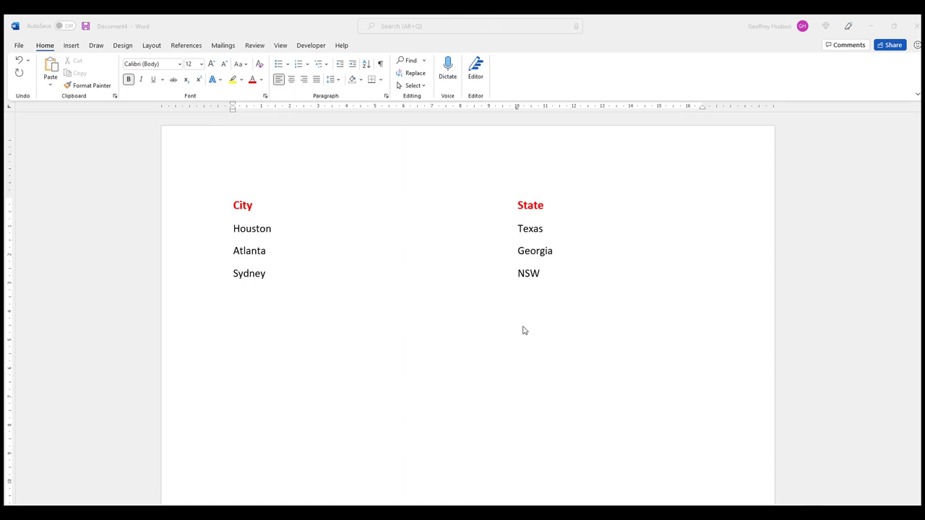
Step: Apply the dotted leader (option 2) to the 10 cm tab stop of the Houston, Atlanta and Sydney rows
{"action": "left_click", "coordinate": [232, 229]}
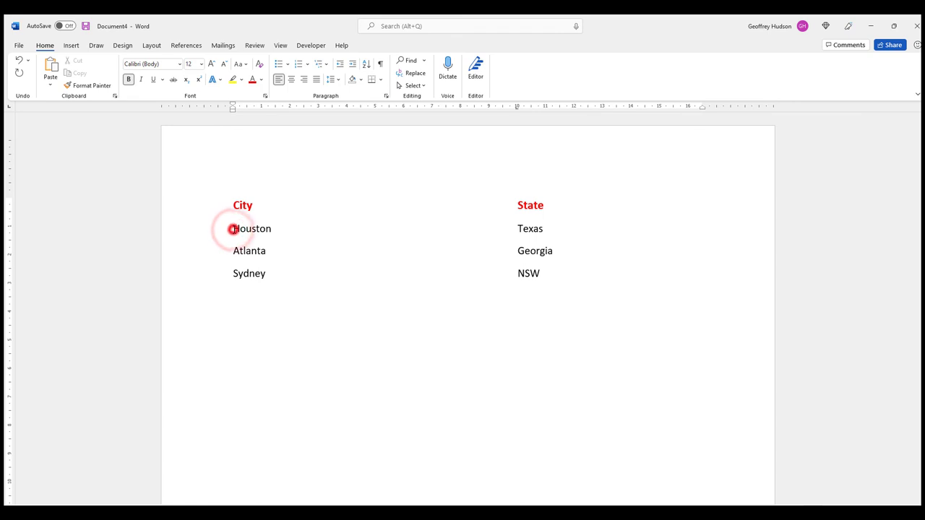
{"action": "left_click_drag", "start_coordinate": [232, 229], "coordinate": [548, 273]}
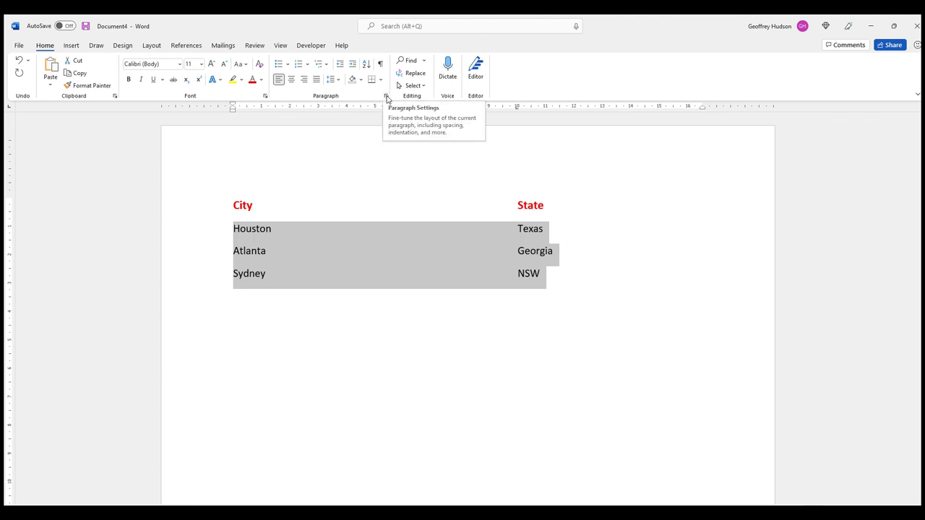
{"action": "left_click", "coordinate": [386, 97]}
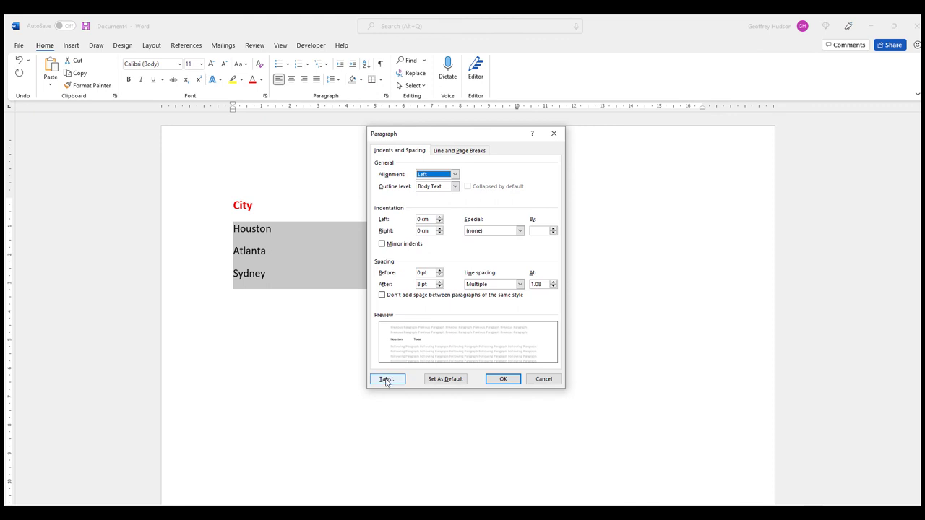
{"action": "left_click", "coordinate": [386, 379]}
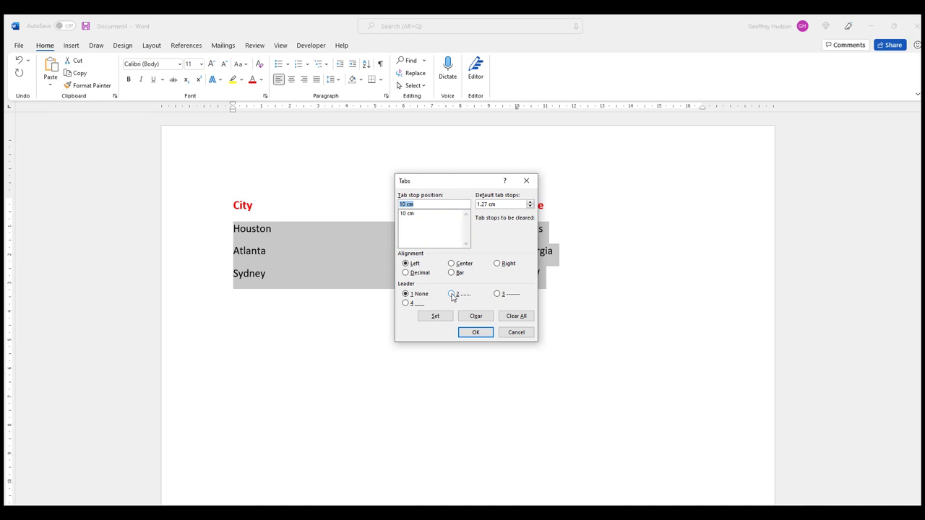
{"action": "left_click", "coordinate": [451, 294]}
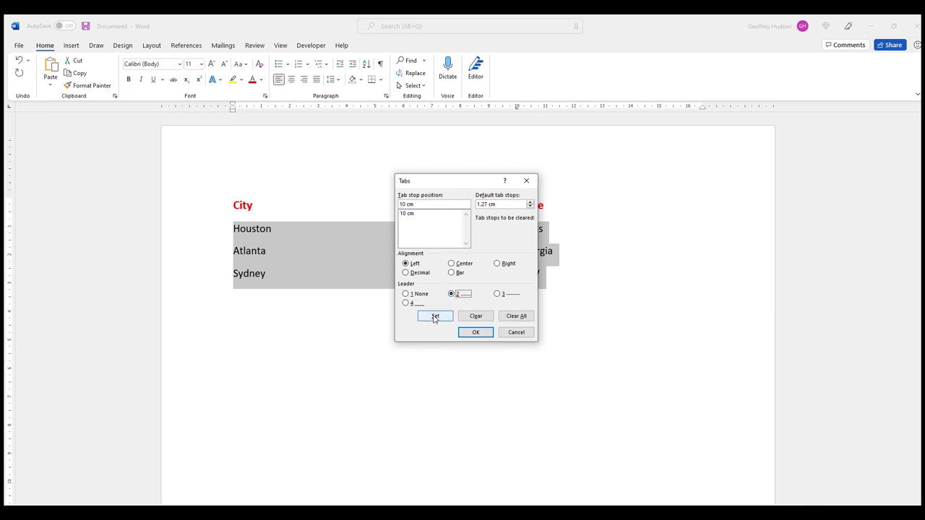
{"action": "left_click", "coordinate": [435, 318]}
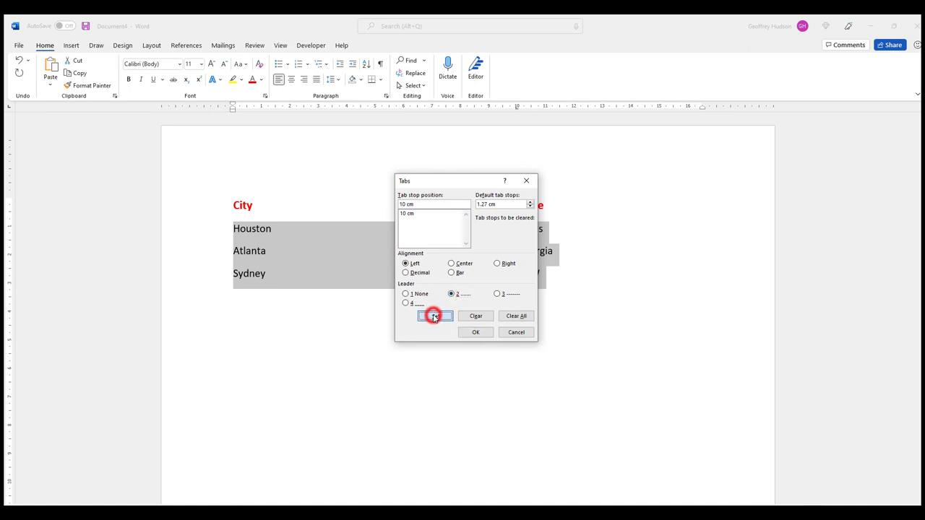
{"action": "left_click", "coordinate": [472, 333]}
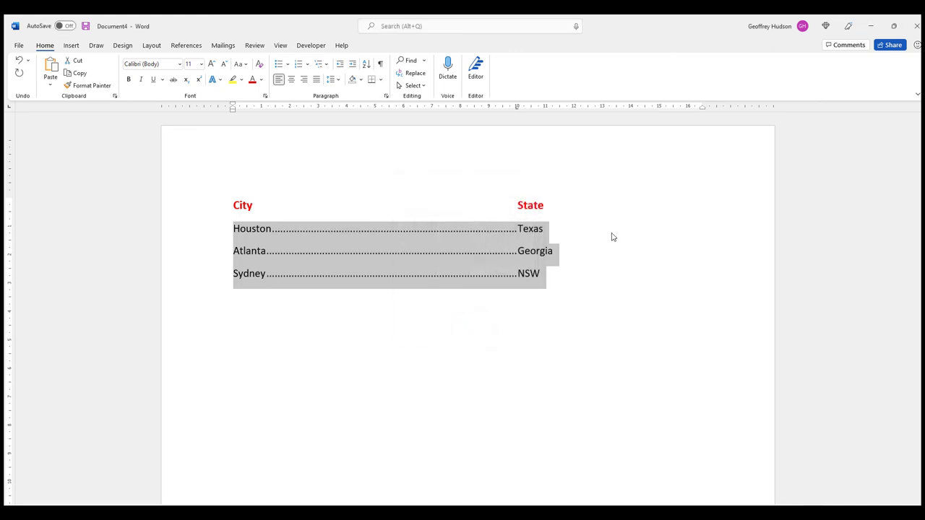